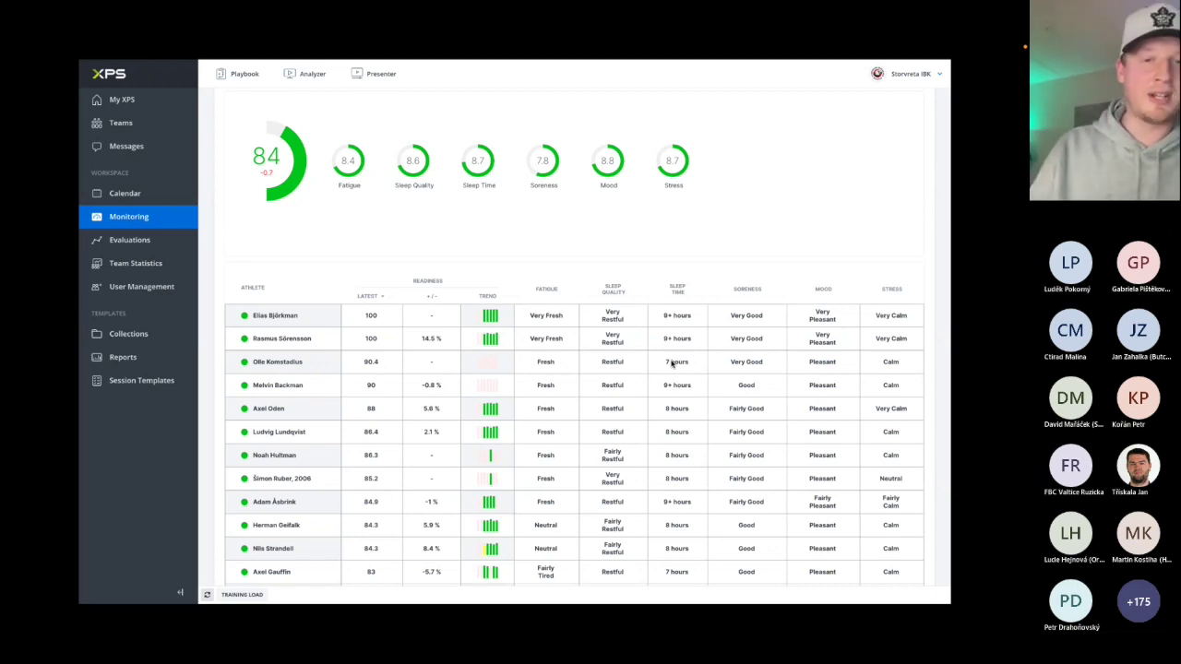
# Switch from the presentation to the live XPS application and look through the drills in the INNEBANDY collection
pyautogui.click(674, 338)
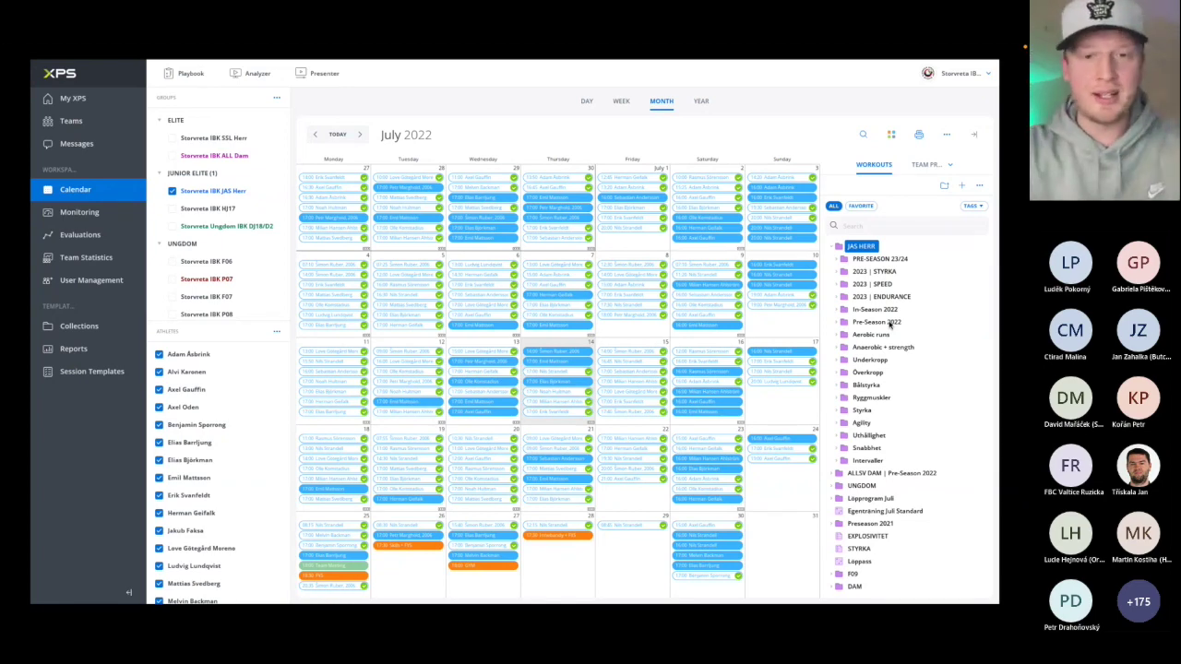
pyautogui.hotkey('ctrl', 'Right')
pyautogui.scroll(-10, 486, 344)
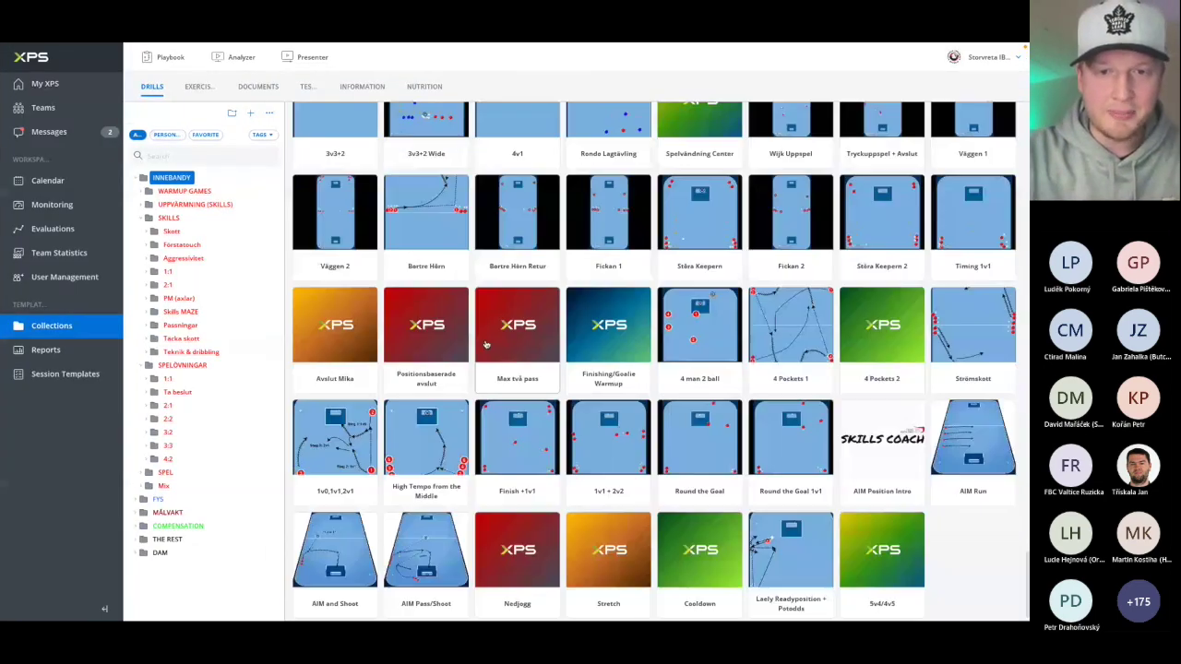
pyautogui.scroll(3, 486, 344)
pyautogui.scroll(5, 468, 308)
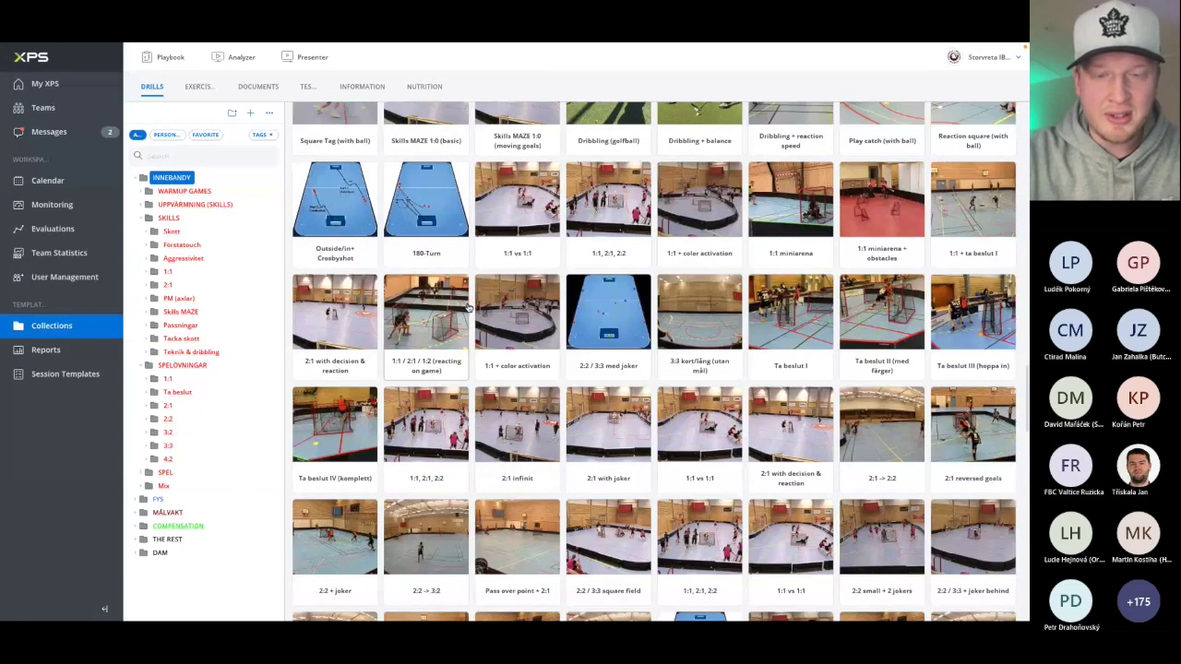
pyautogui.scroll(-5, 468, 308)
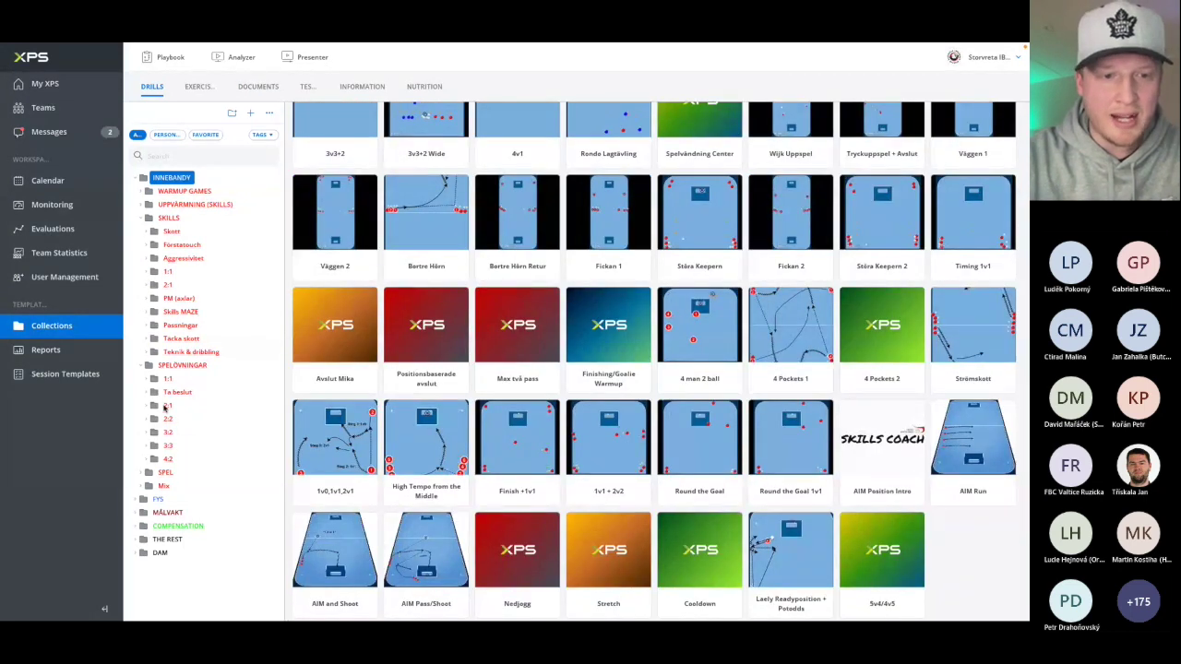
# Show the FYS drill collection and look through its physical training exercises
pyautogui.click(158, 499)
pyautogui.scroll(-3, 466, 399)
pyautogui.scroll(2, 466, 295)
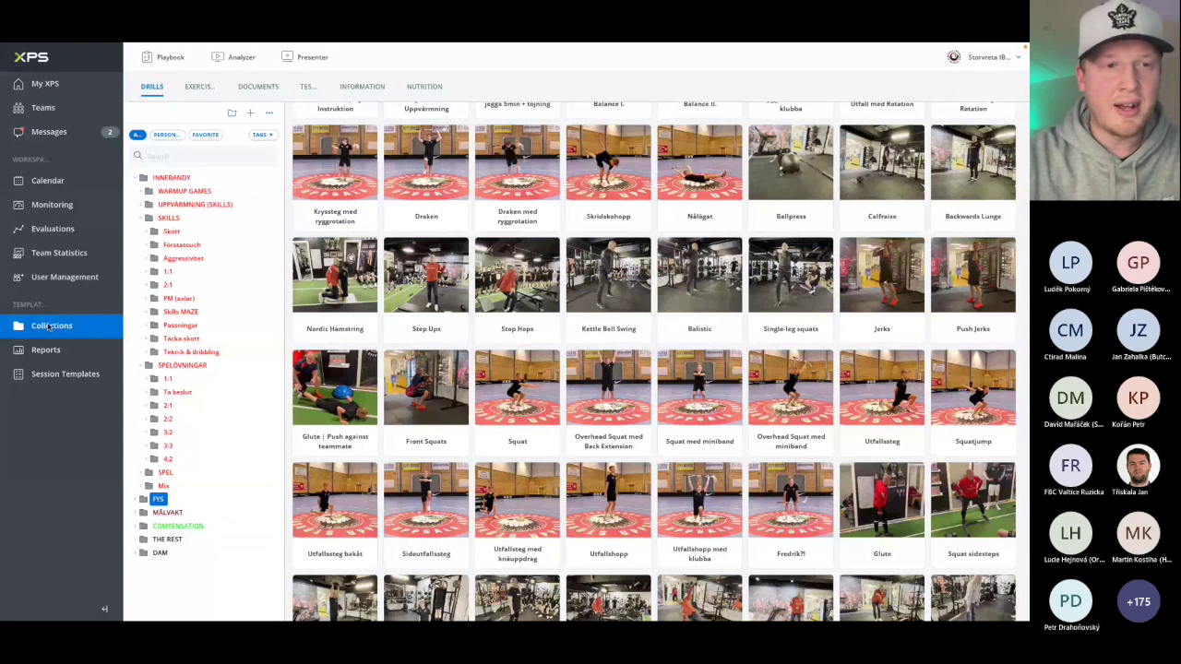
# Go to the calendar and open the GYM | Styrka workout from the 2023 | STYRKA folder
pyautogui.click(54, 183)
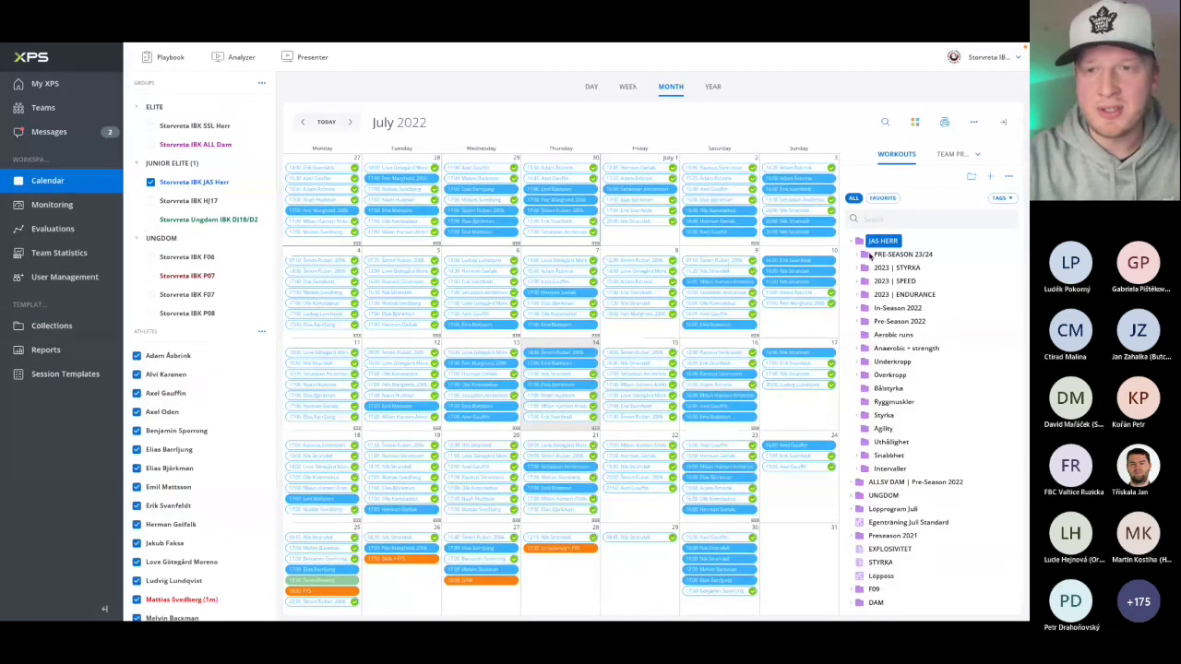
pyautogui.click(898, 268)
pyautogui.click(899, 282)
pyautogui.doubleClick(899, 283)
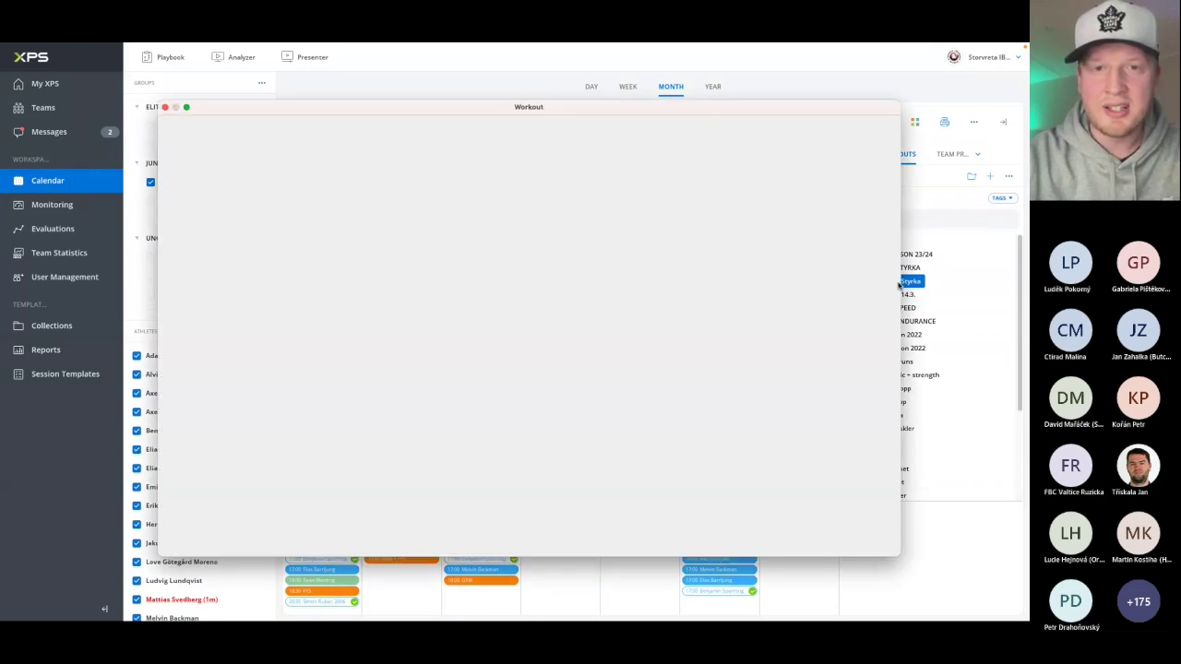
# Review the workout's planned exercises, sets and cooldown, and close the workout
pyautogui.scroll(-3, 458, 386)
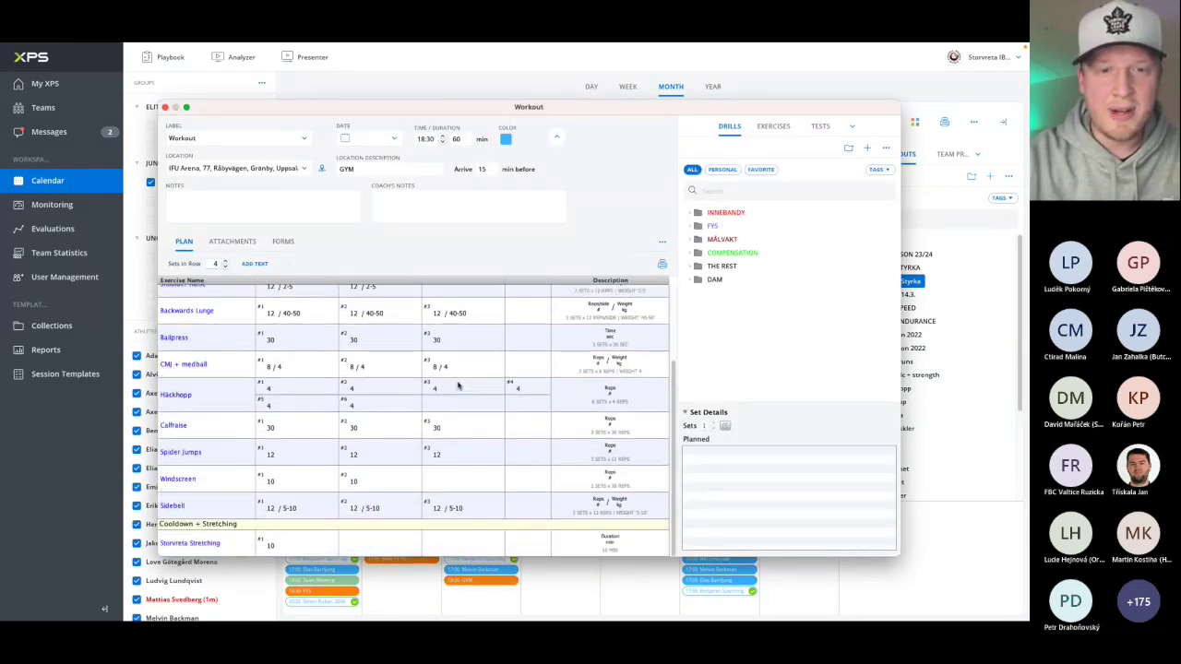
pyautogui.scroll(3, 457, 386)
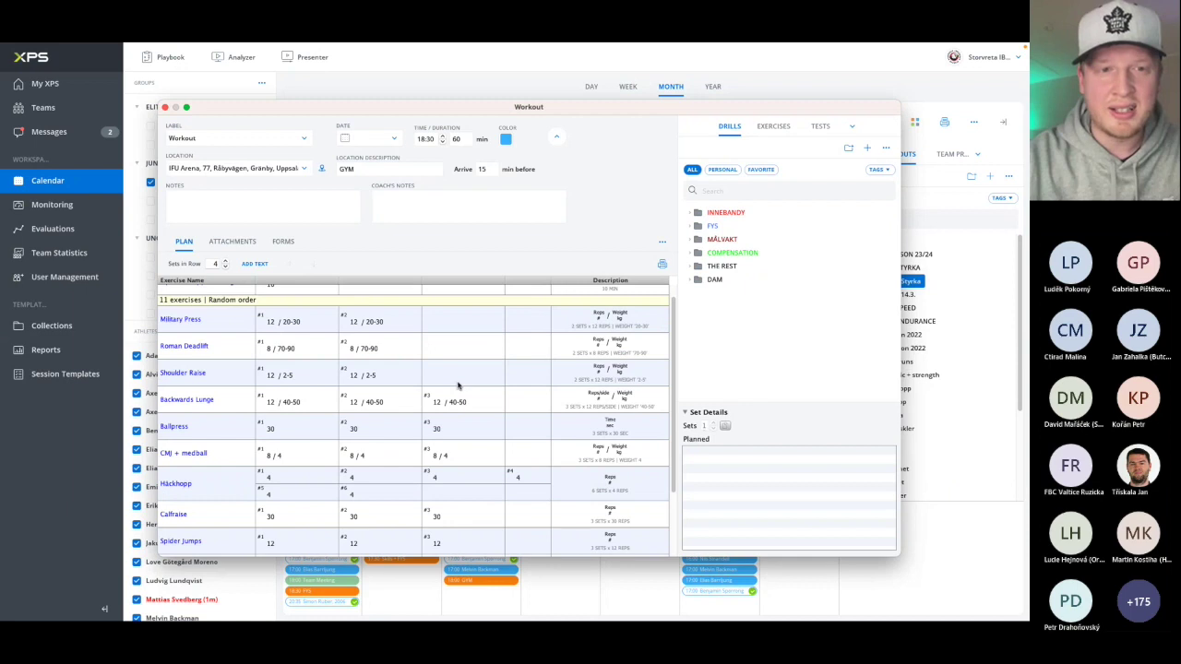
pyautogui.scroll(-3, 187, 346)
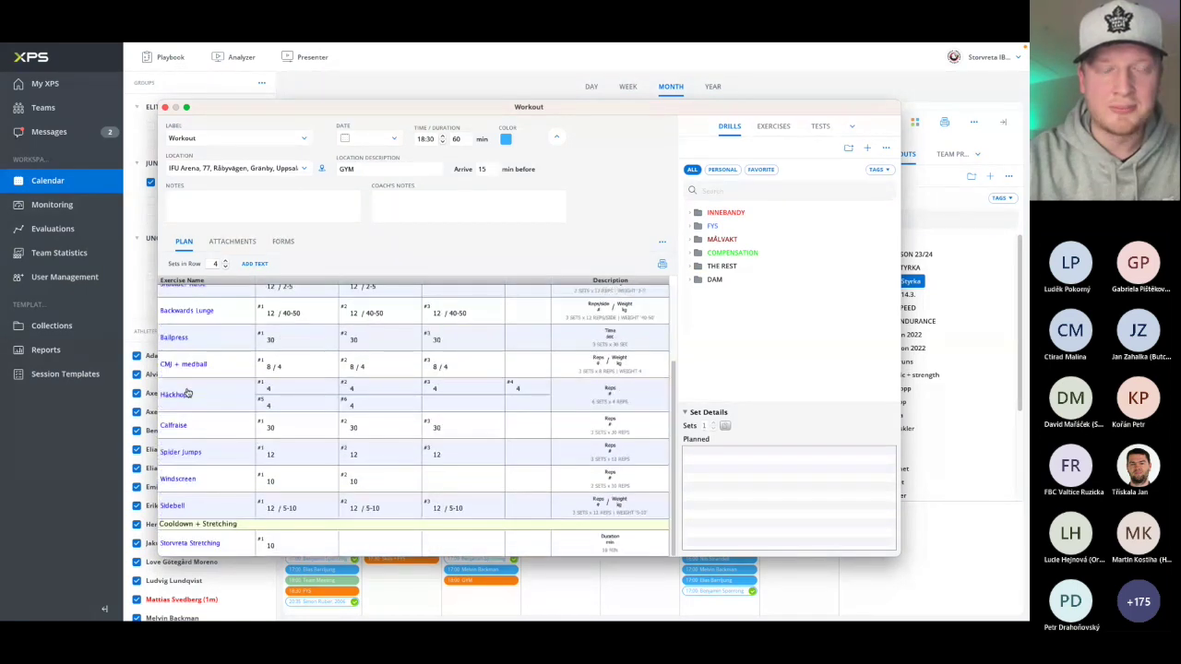
pyautogui.click(166, 108)
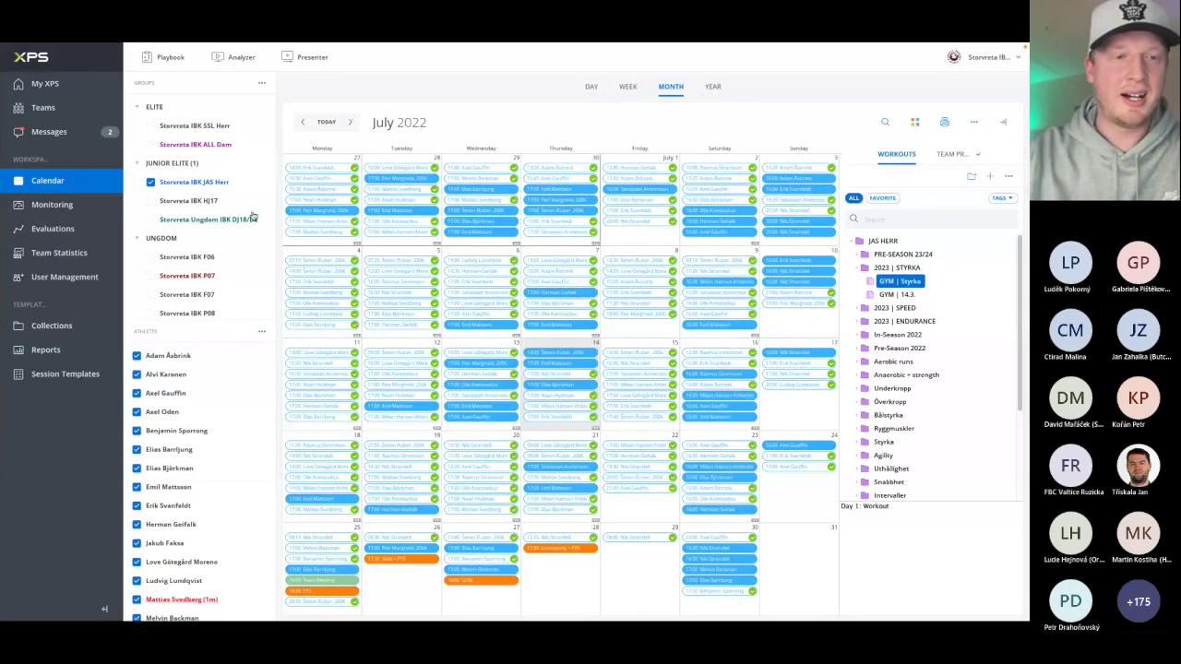
# Return to the collections and browse the floorball drills in the INNEBANDY folder
pyautogui.click(46, 332)
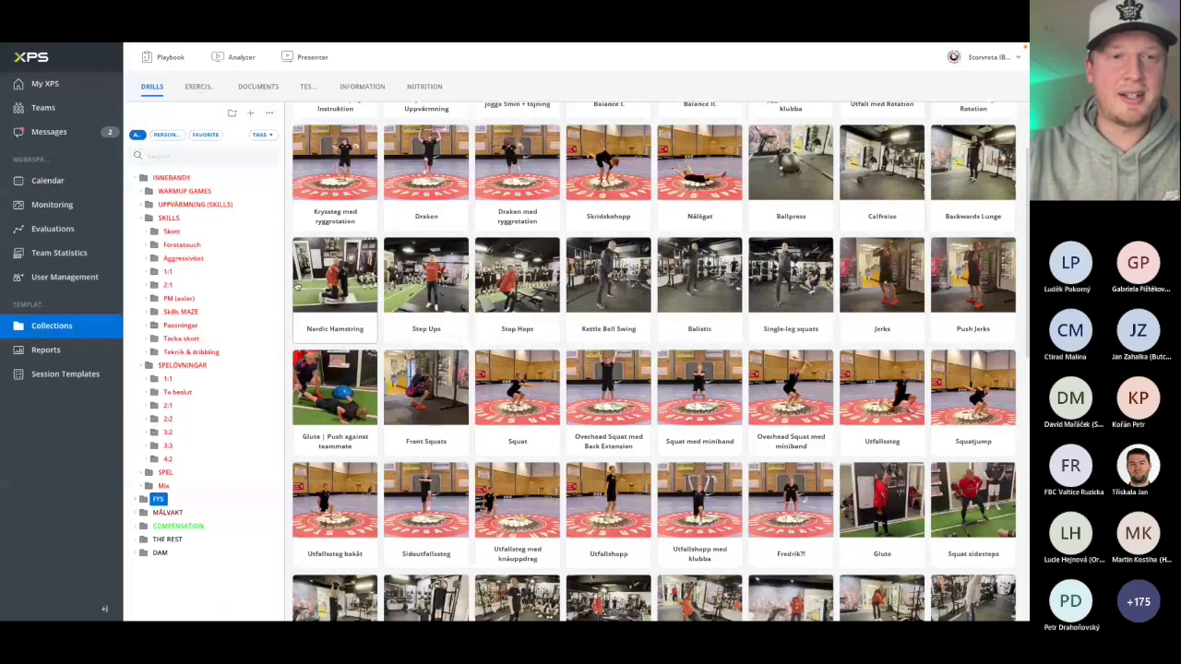
pyautogui.click(166, 180)
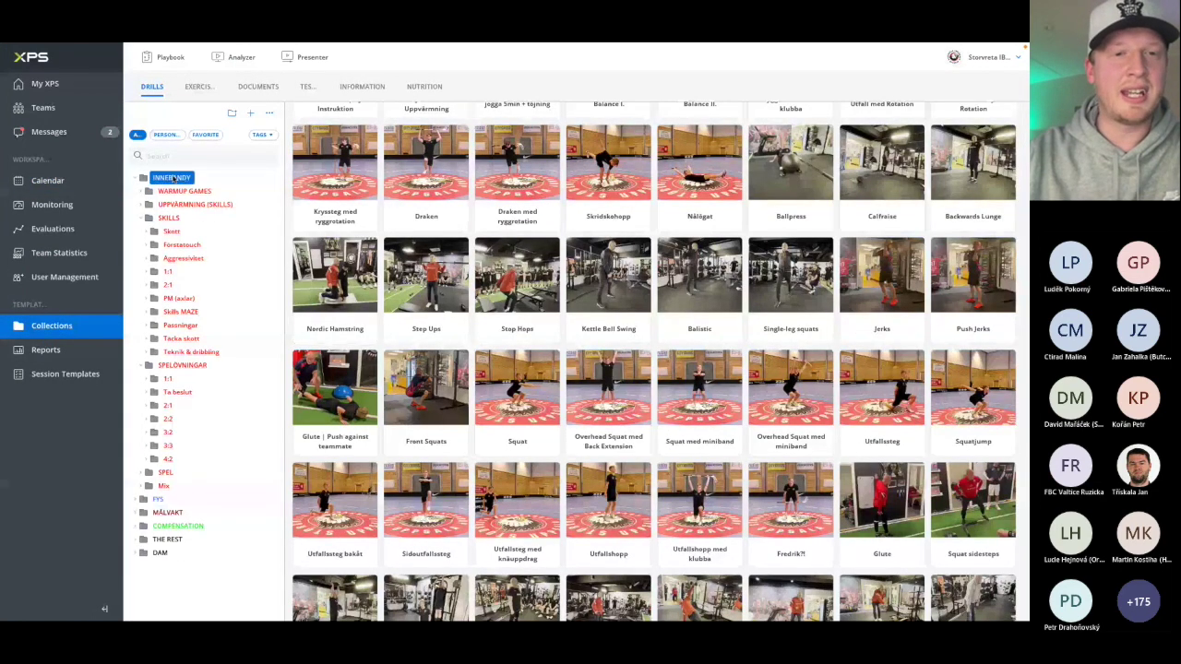
pyautogui.scroll(-10, 496, 302)
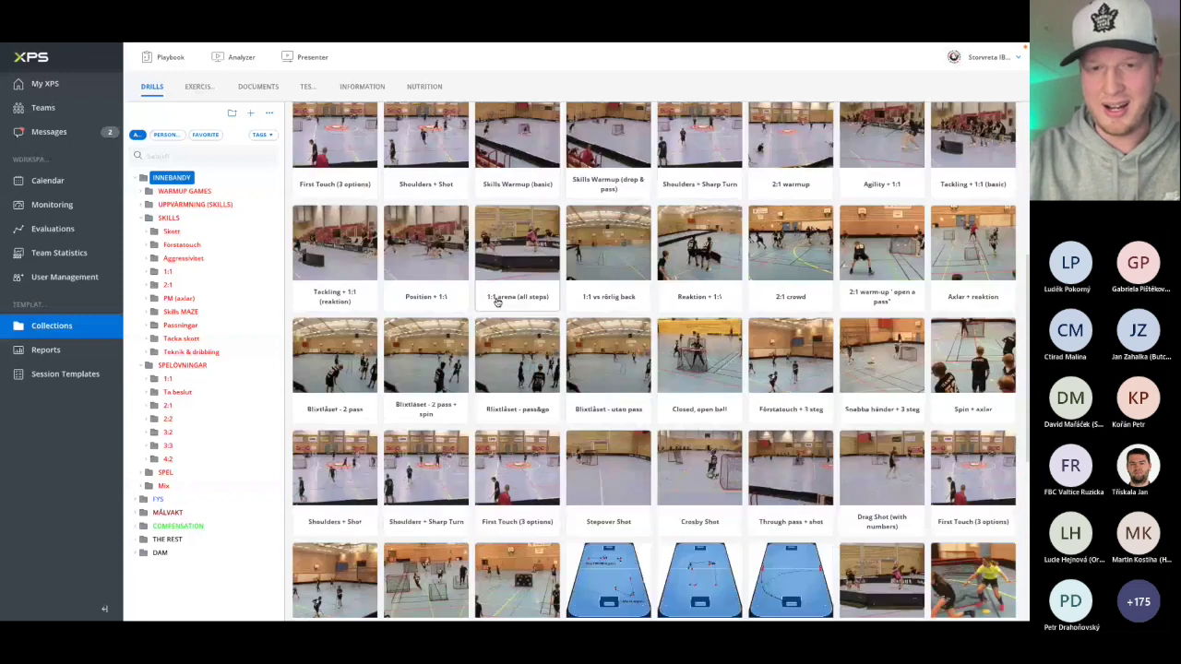
pyautogui.scroll(-2, 496, 301)
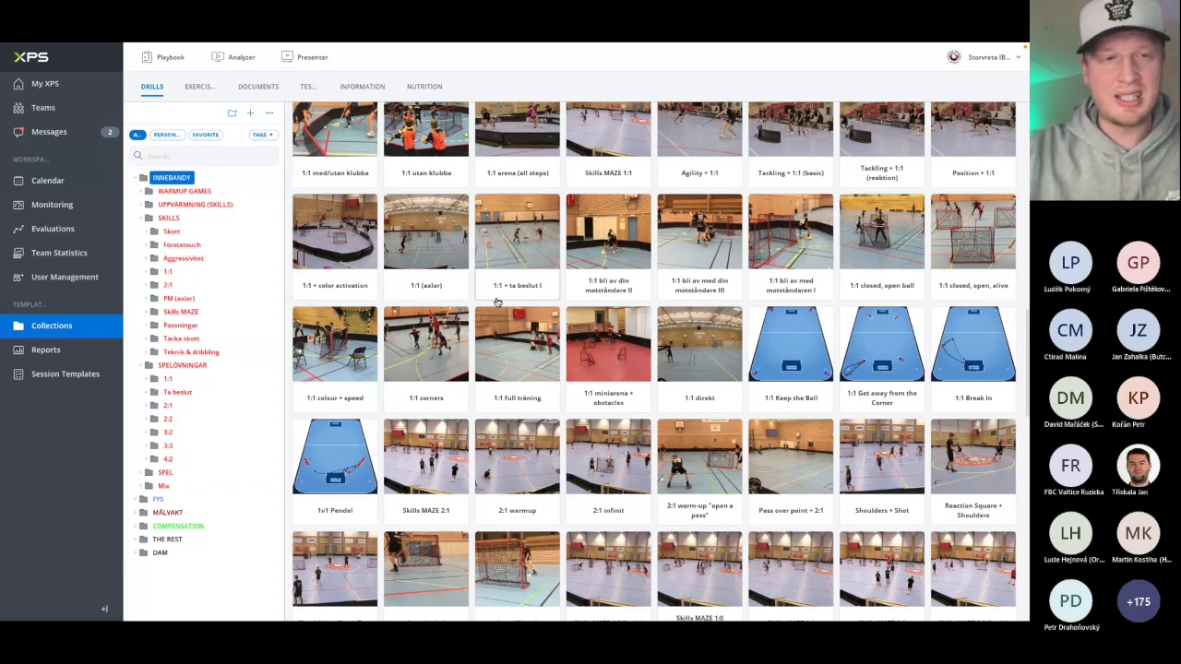
pyautogui.scroll(12, 497, 301)
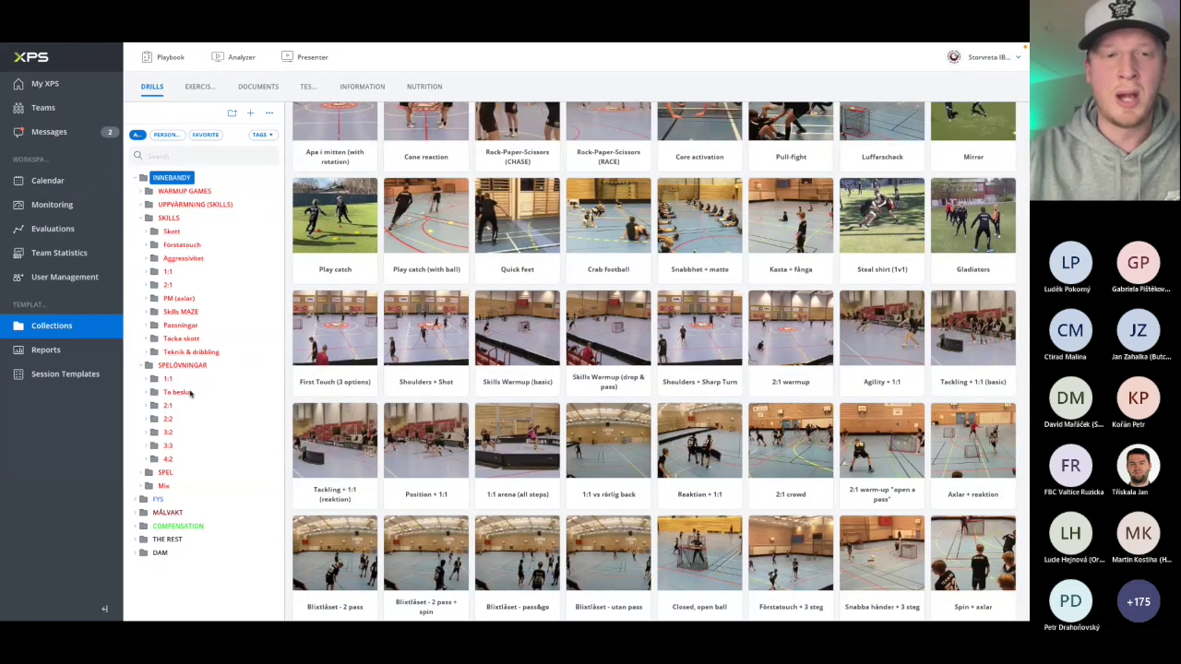
# Examine the drills in the 2:1 and 1:1 folders under SKILLS
pyautogui.click(169, 285)
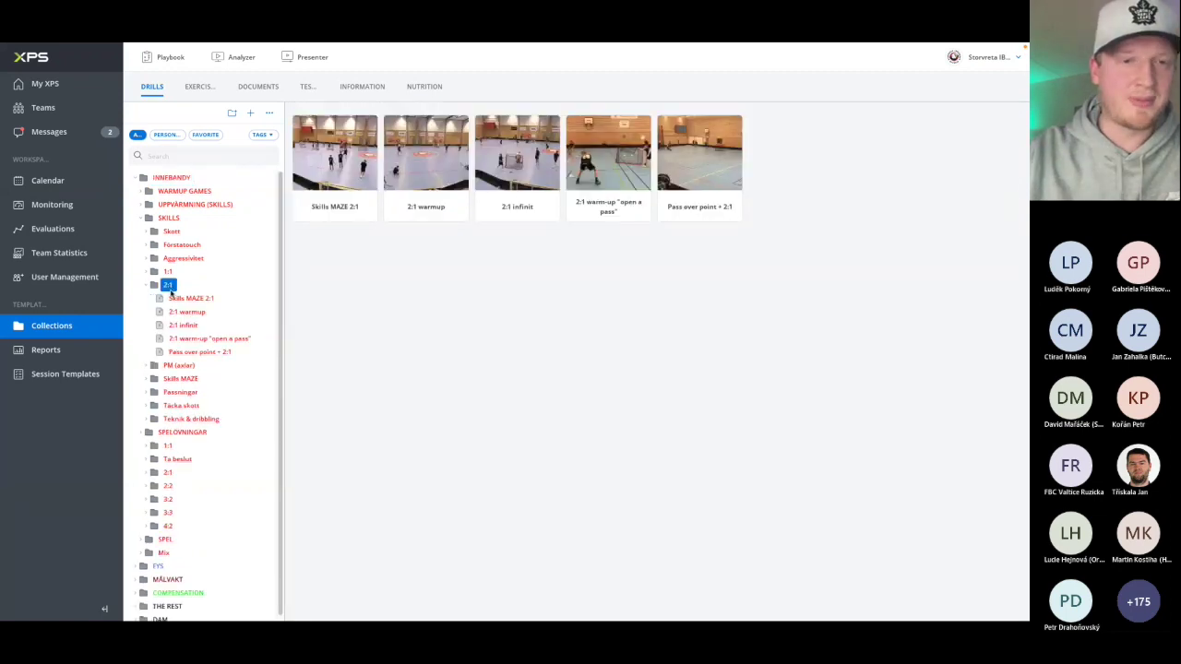
pyautogui.click(168, 271)
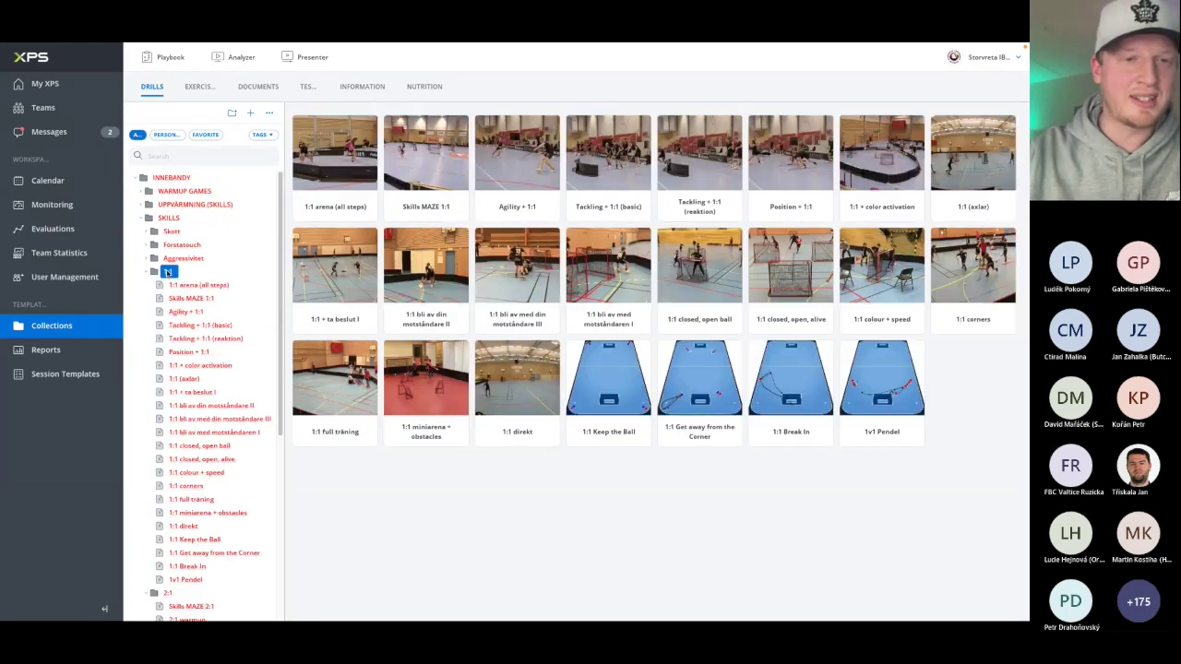
pyautogui.scroll(-1, 182, 323)
pyautogui.scroll(3, 183, 326)
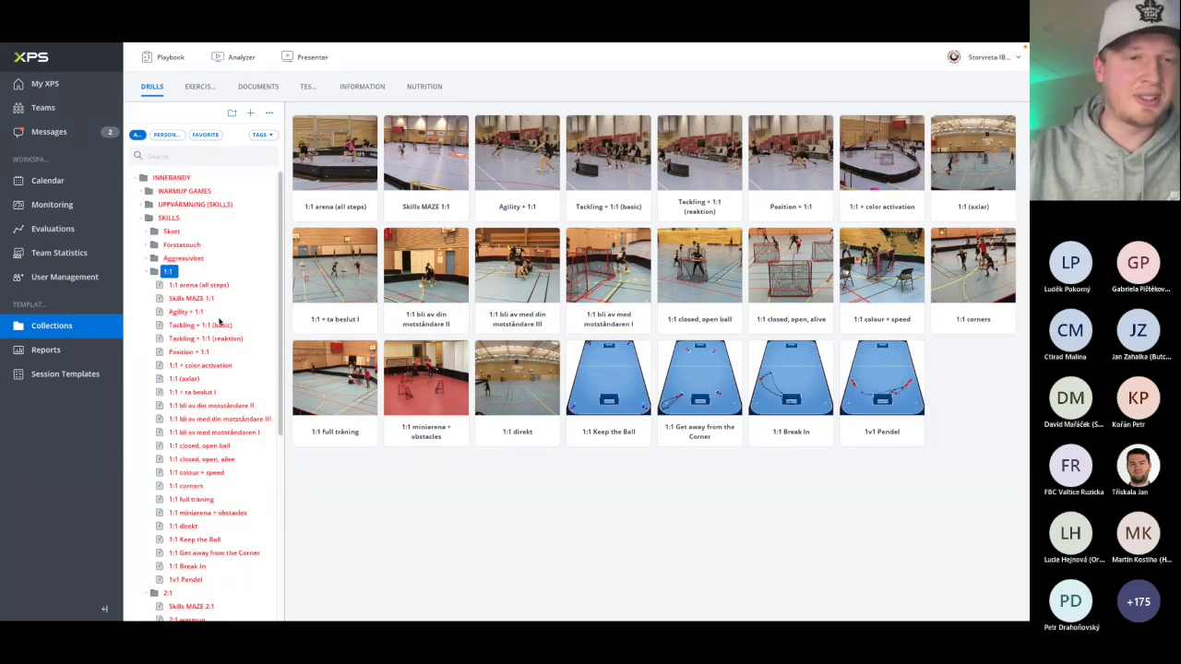
pyautogui.scroll(-5, 219, 322)
pyautogui.scroll(5, 177, 342)
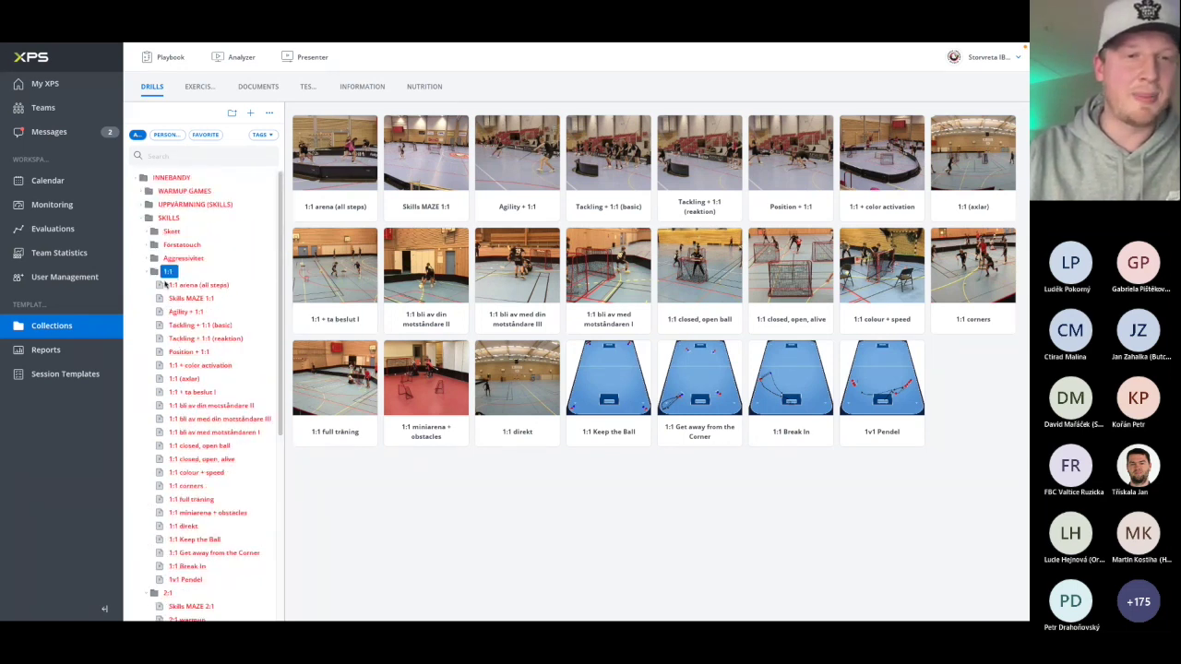
pyautogui.scroll(-5, 178, 306)
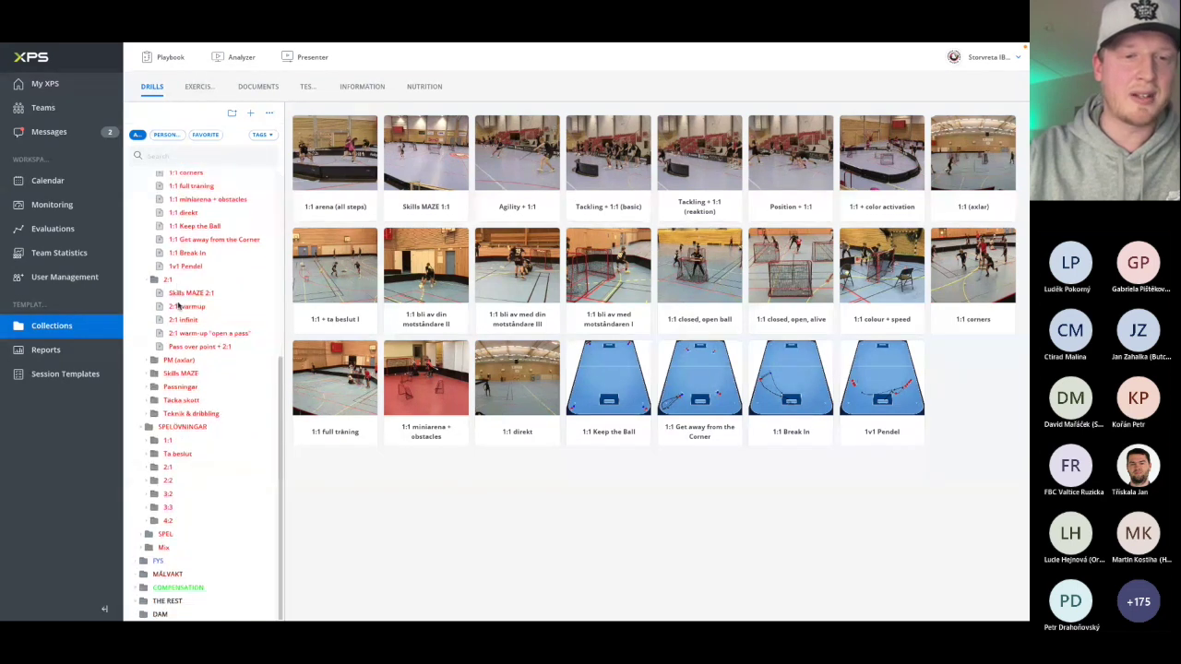
pyautogui.scroll(5, 178, 305)
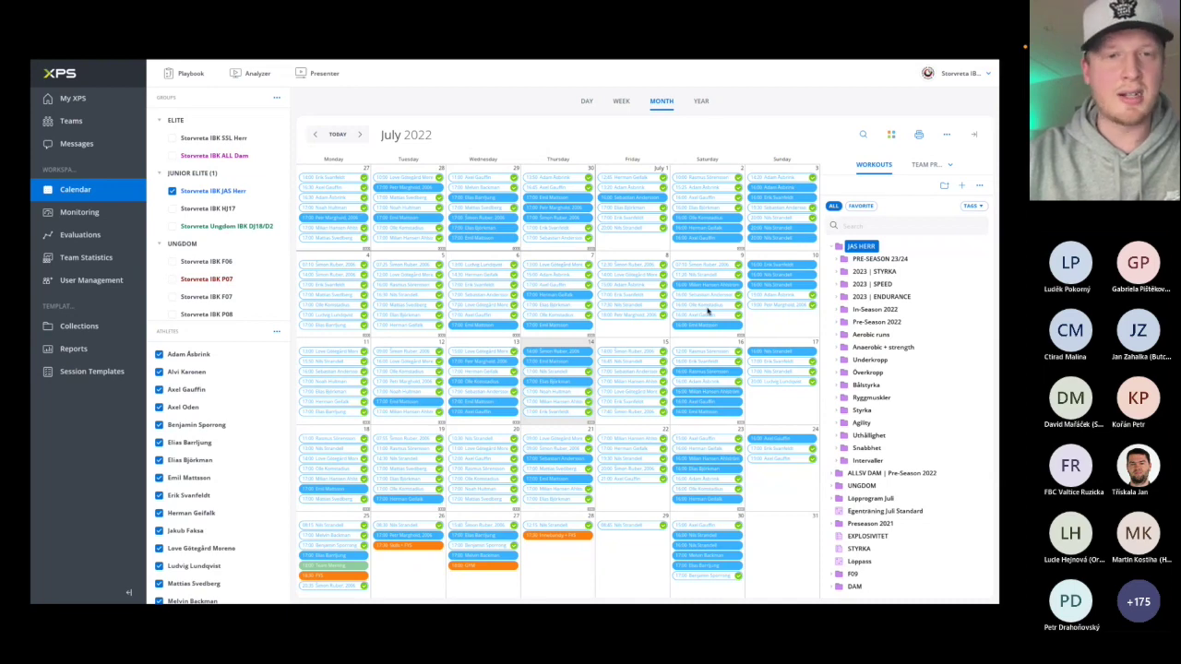
# Advance the presentation from the July 2022 calendar slide to the individual athlete's daily readiness charts
pyautogui.hotkey('ctrl', 'Right')
pyautogui.hotkey('ctrl', 'Left')
pyautogui.hotkey('ctrl', 'Right')
pyautogui.hotkey('ctrl', 'Right')
pyautogui.hotkey('ctrl', 'Right')
pyautogui.hotkey('ctrl', 'Right')
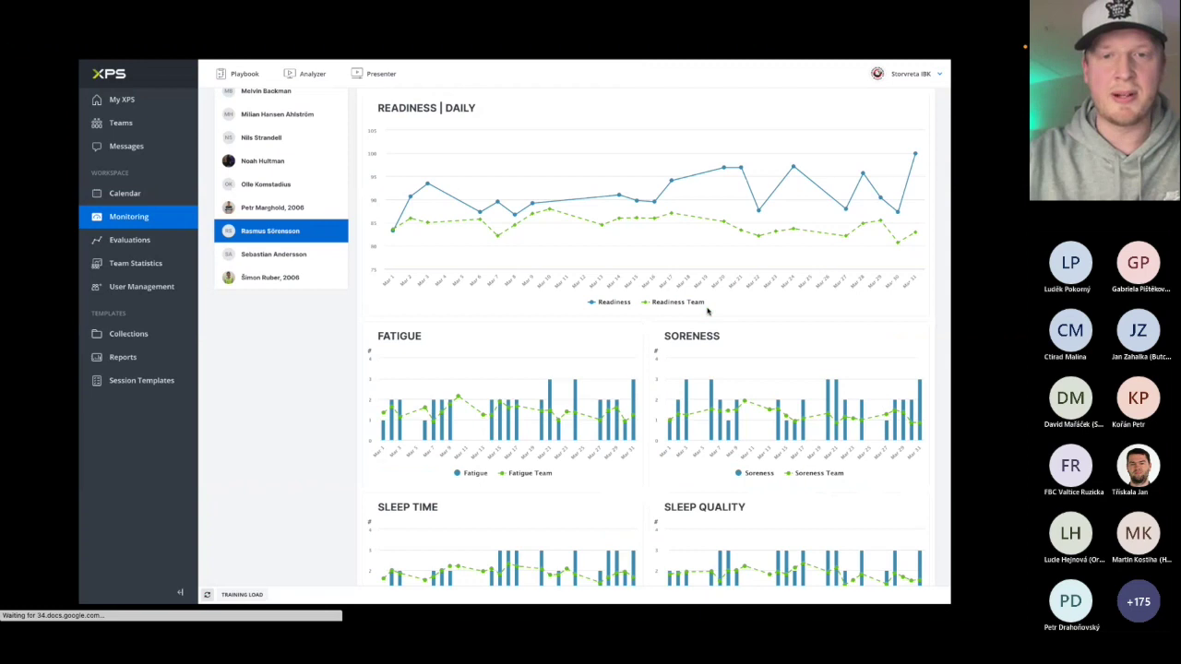